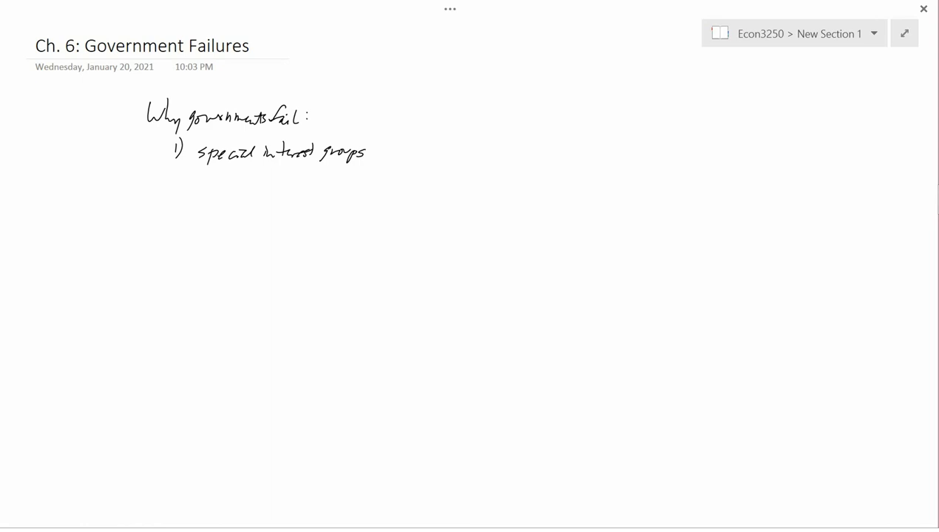
Step: Handwrite '; crony capitalism' after 'special interest groups', turning the colon into a semicolon
{"action": "mouse_move", "coordinate": [374, 151]}
{"action": "left_mouse_down"}
{"action": "mouse_move", "coordinate": [373, 165]}
{"action": "mouse_move", "coordinate": [496, 156]}
{"action": "left_mouse_up"}
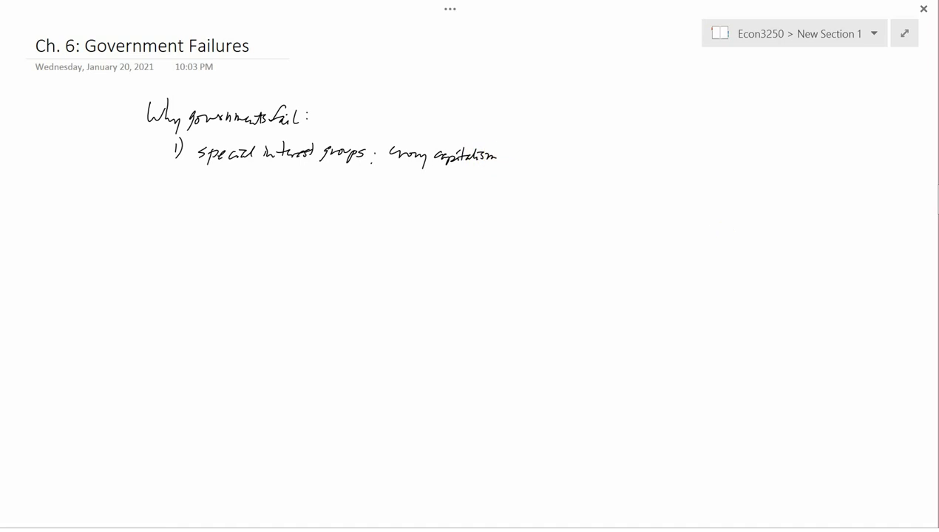
{"action": "left_click_drag", "start_coordinate": [371, 164], "coordinate": [368, 171]}
Step: Handwrite '2) right information lacking' as the second reason below item 1
{"action": "left_click_drag", "start_coordinate": [168, 177], "coordinate": [180, 198]}
{"action": "mouse_move", "coordinate": [202, 185]}
{"action": "left_mouse_down"}
{"action": "mouse_move", "coordinate": [230, 194]}
{"action": "mouse_move", "coordinate": [389, 194]}
{"action": "mouse_move", "coordinate": [381, 211]}
{"action": "left_mouse_up"}
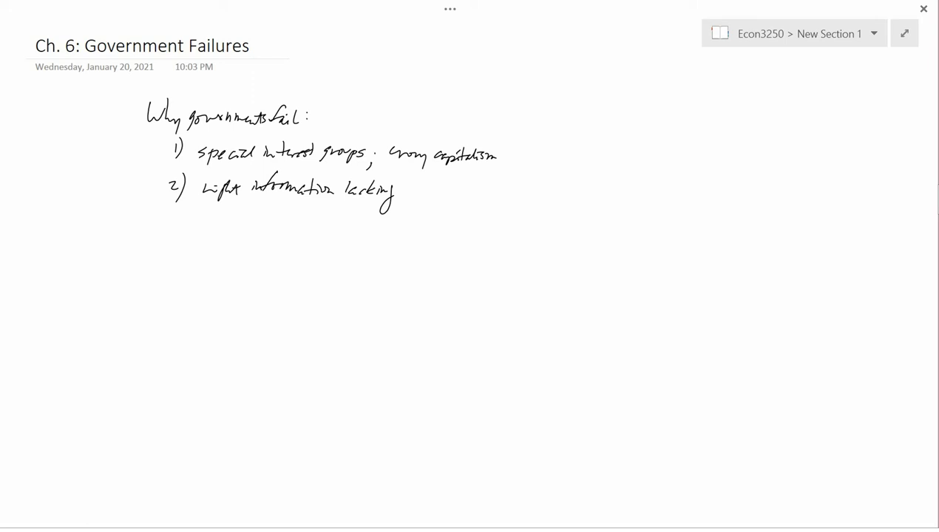
Step: Handwrite '3) agency problem:' as the third numbered reason
{"action": "left_click_drag", "start_coordinate": [170, 211], "coordinate": [181, 240]}
{"action": "mouse_move", "coordinate": [214, 222]}
{"action": "left_mouse_down"}
{"action": "mouse_move", "coordinate": [216, 233]}
{"action": "mouse_move", "coordinate": [255, 233]}
{"action": "mouse_move", "coordinate": [258, 251]}
{"action": "left_mouse_up"}
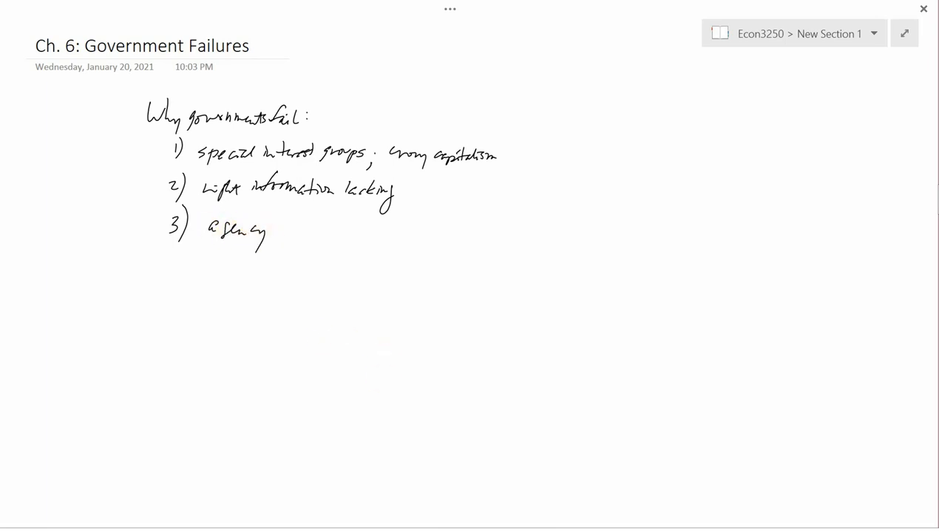
{"action": "mouse_move", "coordinate": [279, 221]}
{"action": "left_mouse_down"}
{"action": "mouse_move", "coordinate": [281, 238]}
{"action": "mouse_move", "coordinate": [316, 233]}
{"action": "left_mouse_up"}
{"action": "mouse_move", "coordinate": [322, 214]}
{"action": "left_mouse_down"}
{"action": "mouse_move", "coordinate": [325, 235]}
{"action": "mouse_move", "coordinate": [352, 235]}
{"action": "mouse_move", "coordinate": [356, 225]}
{"action": "left_mouse_up"}
{"action": "left_click_drag", "start_coordinate": [355, 231], "coordinate": [356, 232]}
Step: Handwrite 'difference between politicians and civil servants' after the colon
{"action": "mouse_move", "coordinate": [366, 219]}
{"action": "left_mouse_down"}
{"action": "mouse_move", "coordinate": [370, 235]}
{"action": "mouse_move", "coordinate": [549, 236]}
{"action": "left_mouse_up"}
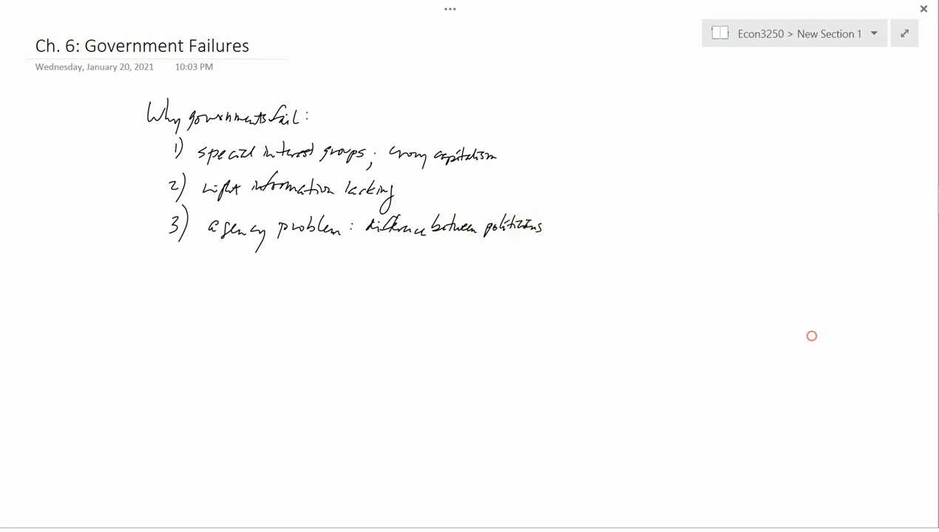
{"action": "mouse_move", "coordinate": [247, 255]}
{"action": "left_mouse_down"}
{"action": "mouse_move", "coordinate": [255, 267]}
{"action": "mouse_move", "coordinate": [377, 268]}
{"action": "left_mouse_up"}
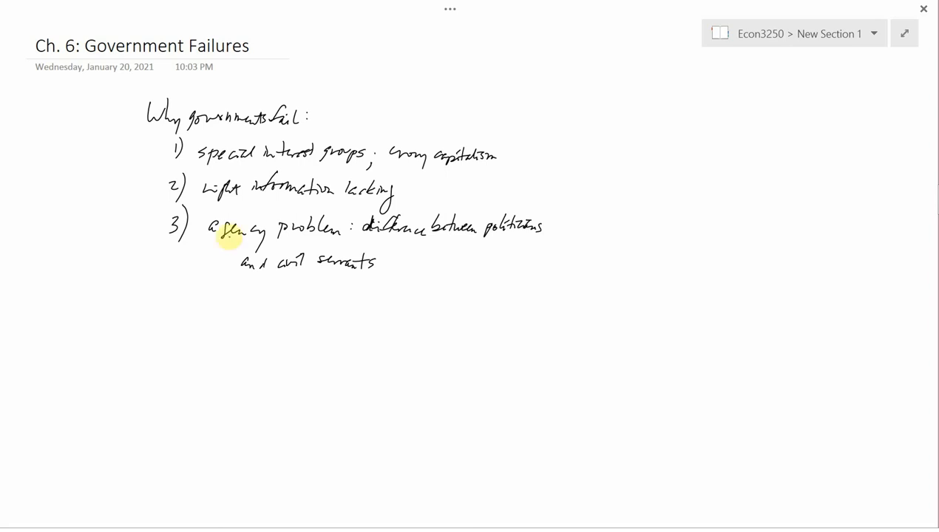
Step: Handwrite "Principal-agent problem" in quotation marks beneath the third reason
{"action": "mouse_move", "coordinate": [222, 290]}
{"action": "left_mouse_down"}
{"action": "mouse_move", "coordinate": [225, 305]}
{"action": "mouse_move", "coordinate": [303, 299]}
{"action": "mouse_move", "coordinate": [361, 309]}
{"action": "mouse_move", "coordinate": [416, 300]}
{"action": "left_mouse_up"}
{"action": "left_click_drag", "start_coordinate": [420, 292], "coordinate": [420, 299]}
{"action": "left_click_drag", "start_coordinate": [207, 286], "coordinate": [212, 296]}
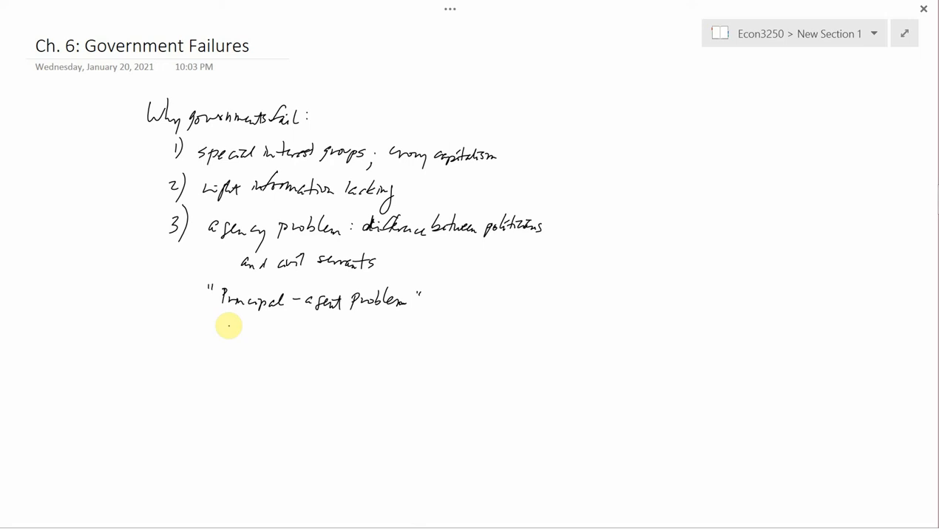
Step: Handwrite the examples 'client - lawyer' and 'patient - doctor' under the principal-agent problem
{"action": "mouse_move", "coordinate": [224, 329]}
{"action": "left_mouse_down"}
{"action": "mouse_move", "coordinate": [231, 338]}
{"action": "mouse_move", "coordinate": [342, 346]}
{"action": "mouse_move", "coordinate": [353, 337]}
{"action": "left_mouse_up"}
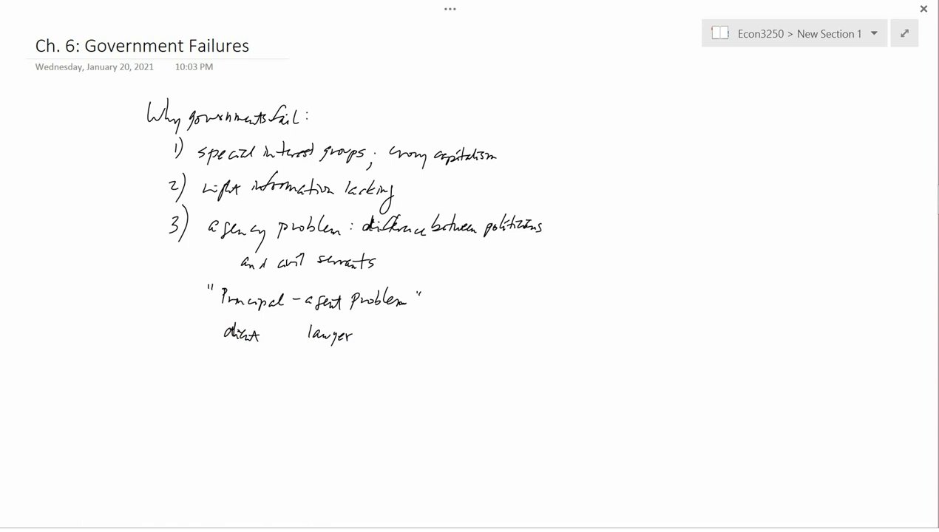
{"action": "left_click_drag", "start_coordinate": [283, 333], "coordinate": [295, 333]}
{"action": "mouse_move", "coordinate": [222, 358]}
{"action": "left_mouse_down"}
{"action": "mouse_move", "coordinate": [228, 373]}
{"action": "mouse_move", "coordinate": [355, 363]}
{"action": "left_mouse_up"}
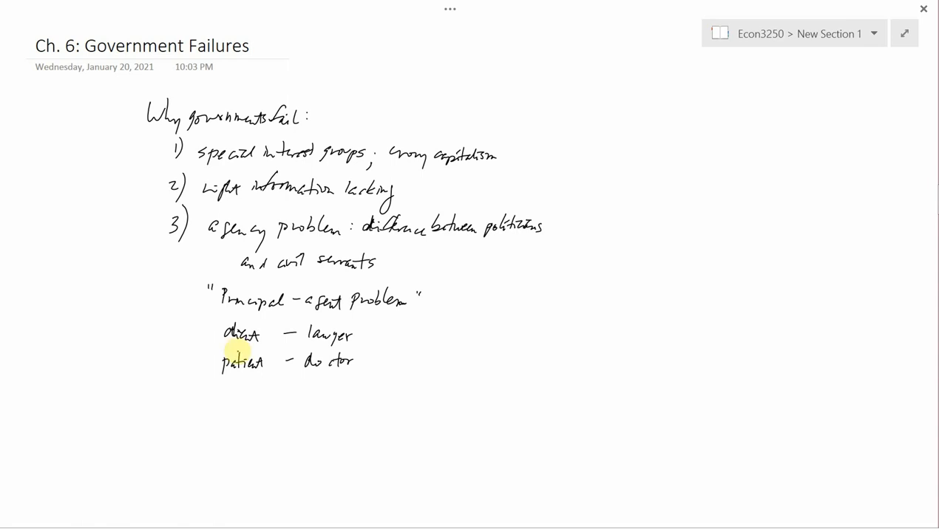
Step: Handwrite the third example 'customer - insurance agent' below the others
{"action": "left_click_drag", "start_coordinate": [222, 388], "coordinate": [232, 396]}
{"action": "mouse_move", "coordinate": [235, 389]}
{"action": "left_mouse_down"}
{"action": "mouse_move", "coordinate": [264, 400]}
{"action": "mouse_move", "coordinate": [297, 385]}
{"action": "left_mouse_up"}
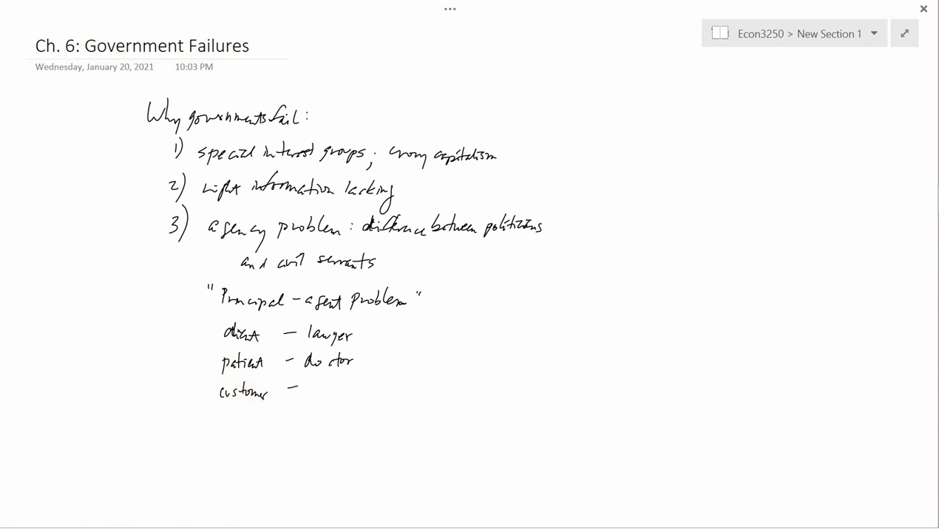
{"action": "mouse_move", "coordinate": [309, 381]}
{"action": "left_mouse_down"}
{"action": "mouse_move", "coordinate": [314, 392]}
{"action": "mouse_move", "coordinate": [381, 391]}
{"action": "mouse_move", "coordinate": [379, 403]}
{"action": "mouse_move", "coordinate": [386, 392]}
{"action": "mouse_move", "coordinate": [403, 395]}
{"action": "left_mouse_up"}
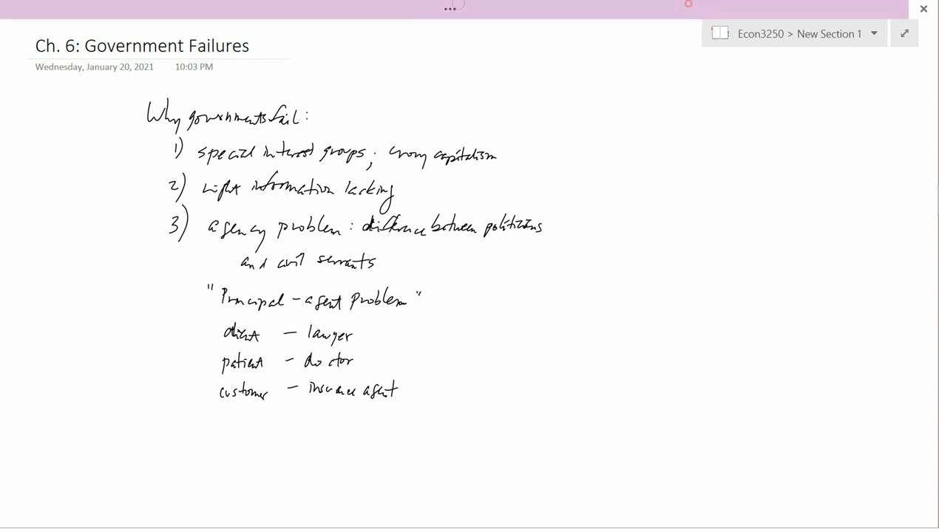
{"action": "left_click", "coordinate": [450, 8]}
{"action": "left_click", "coordinate": [326, 14]}
{"action": "left_click_drag", "start_coordinate": [351, 300], "coordinate": [403, 301]}
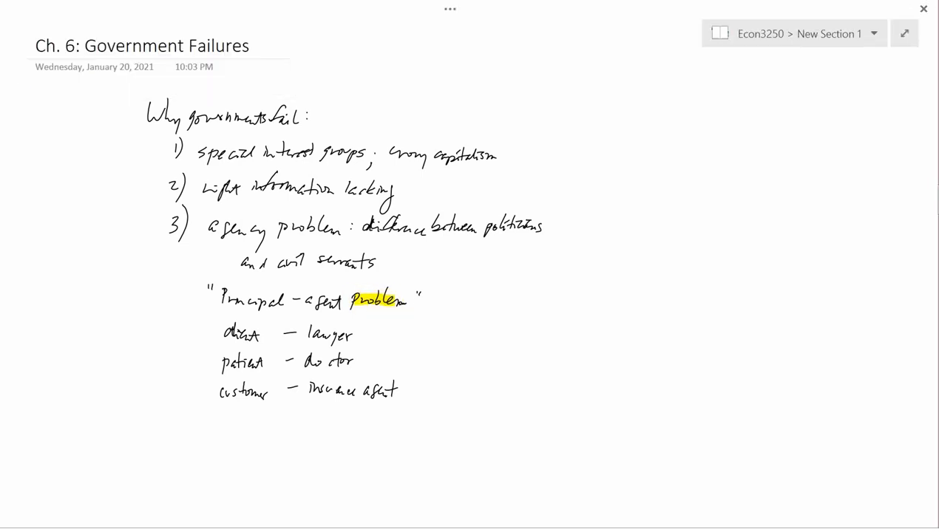
{"action": "key", "text": "ctrl+z"}
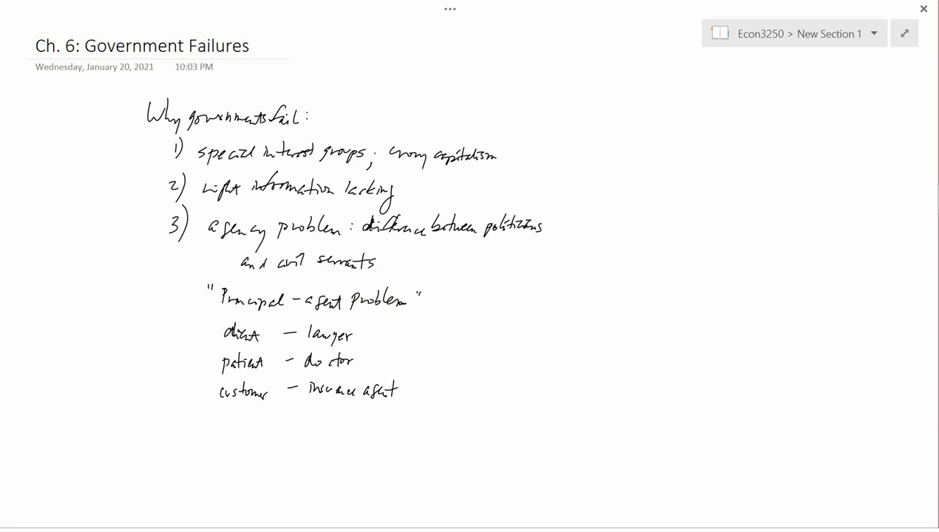